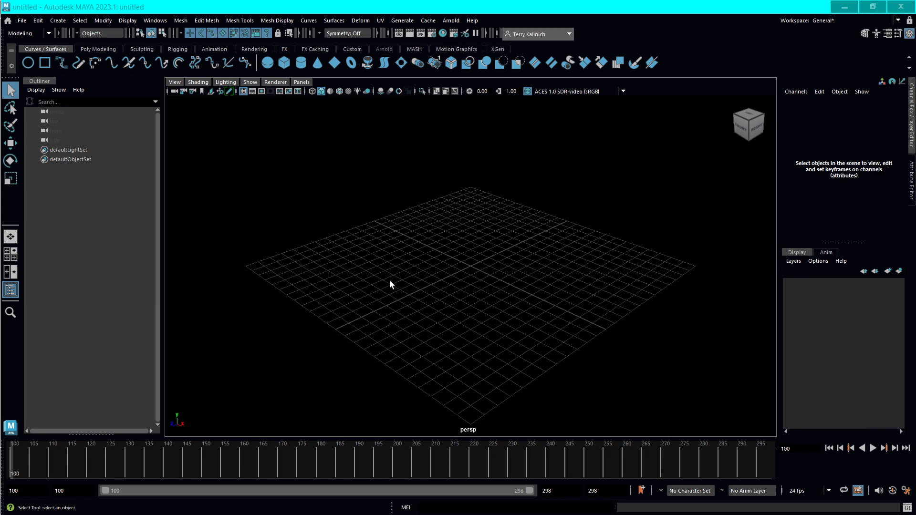
# - Create a polygon cube at the origin
pyautogui.keyDown('alt'); pyautogui.moveTo(390, 284); pyautogui.dragTo(400, 304); pyautogui.keyUp('alt')
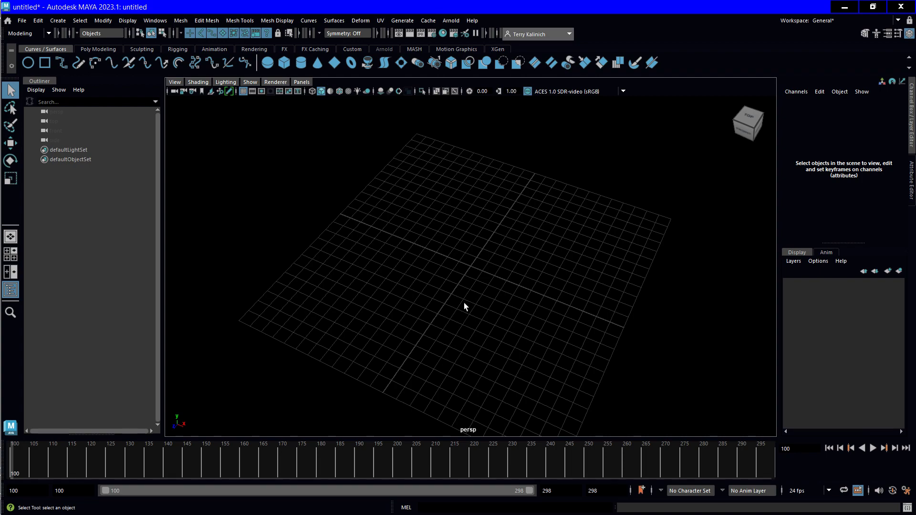
pyautogui.keyDown('alt'); pyautogui.moveTo(451, 339); pyautogui.dragTo(511, 325); pyautogui.keyUp('alt')
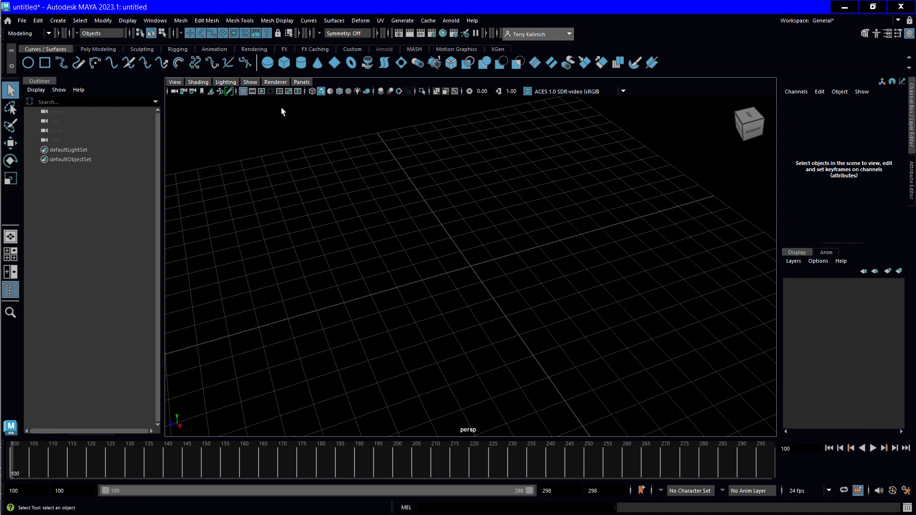
pyautogui.keyDown('alt'); pyautogui.moveTo(407, 259); pyautogui.dragTo(446, 263); pyautogui.keyUp('alt')
pyautogui.press('space')
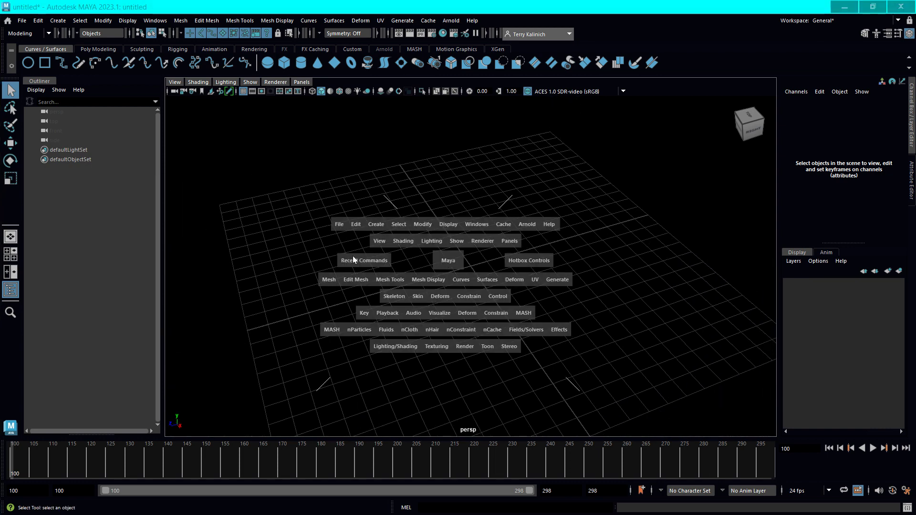
pyautogui.click(367, 223)
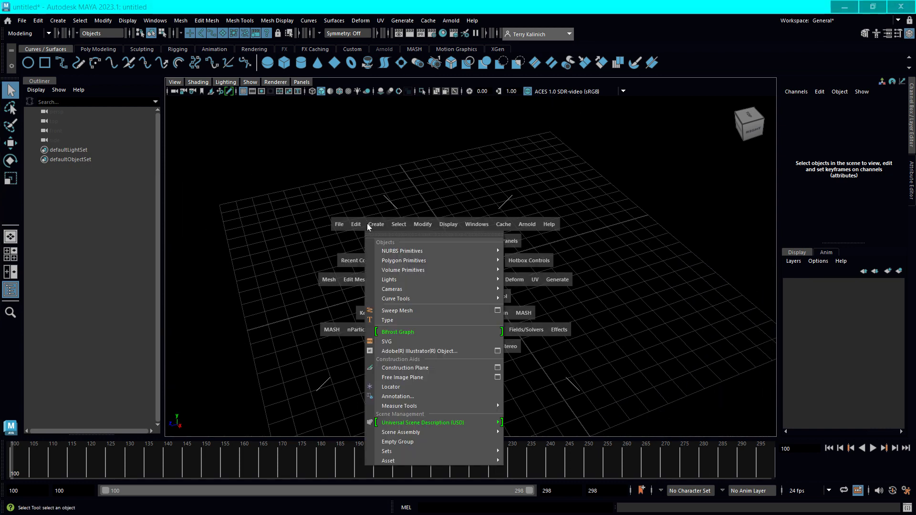
pyautogui.moveTo(425, 253)
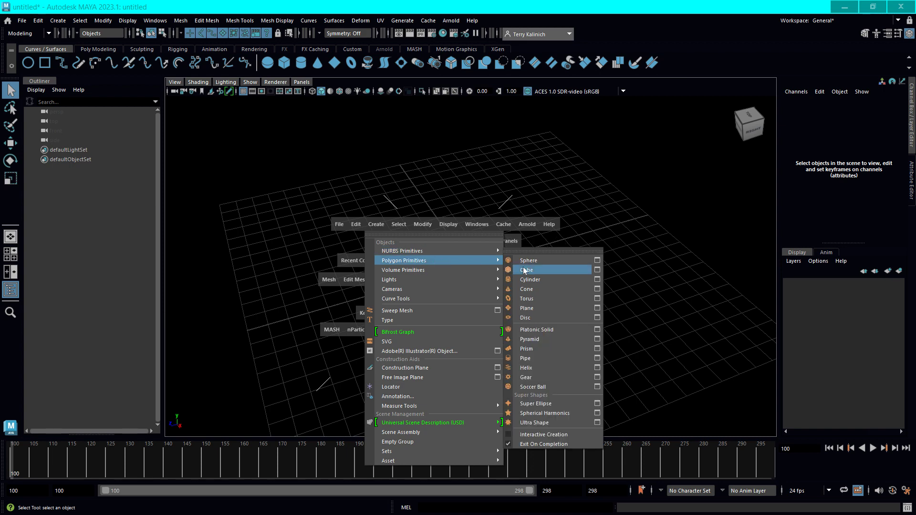
pyautogui.click(553, 269)
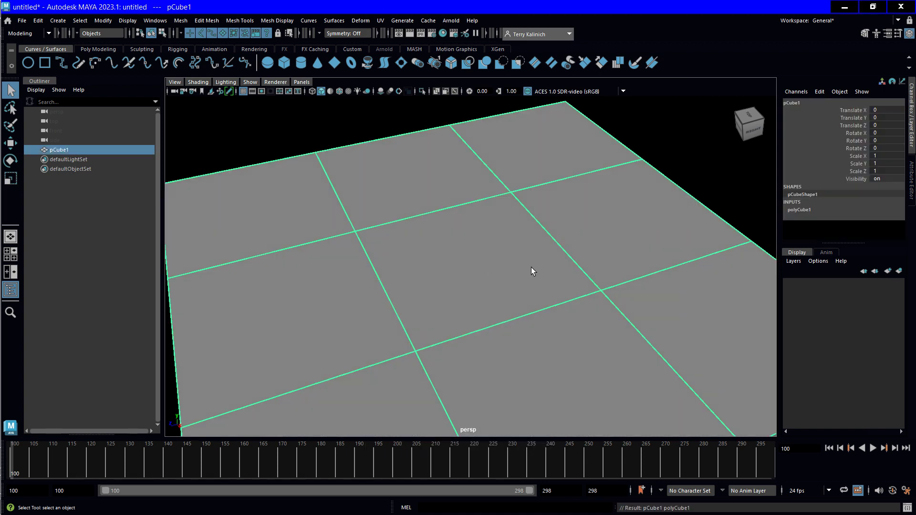
# - Move the cube away from the origin along the Z axis to a Translate Z of about 25.19
pyautogui.keyDown('alt'); pyautogui.moveTo(532, 268); pyautogui.dragTo(422, 257, button='right'); pyautogui.keyUp('alt')
pyautogui.keyDown('alt'); pyautogui.moveTo(456, 295); pyautogui.dragTo(381, 220); pyautogui.keyUp('alt')
pyautogui.keyDown('alt'); pyautogui.moveTo(474, 225); pyautogui.dragTo(501, 266); pyautogui.keyUp('alt')
pyautogui.press('e')
pyautogui.press('w')
pyautogui.moveTo(427, 271); pyautogui.dragTo(227, 288)
pyautogui.keyDown('alt'); pyautogui.moveTo(457, 263); pyautogui.dragTo(386, 253, button='right'); pyautogui.keyUp('alt')
pyautogui.keyDown('alt'); pyautogui.moveTo(387, 253); pyautogui.dragTo(345, 276); pyautogui.keyUp('alt')
pyautogui.keyDown('alt'); pyautogui.moveTo(345, 276); pyautogui.dragTo(451, 280, button='right'); pyautogui.keyUp('alt')
pyautogui.keyDown('alt'); pyautogui.moveTo(451, 279); pyautogui.dragTo(431, 278); pyautogui.keyUp('alt')
# - Create a locator at the origin and switch the viewport background to light grey
pyautogui.press('space')
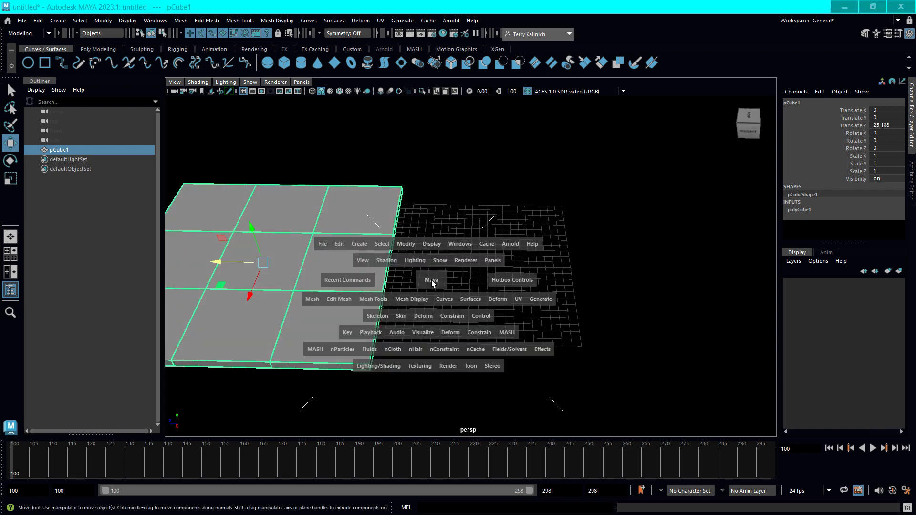
pyautogui.click(357, 243)
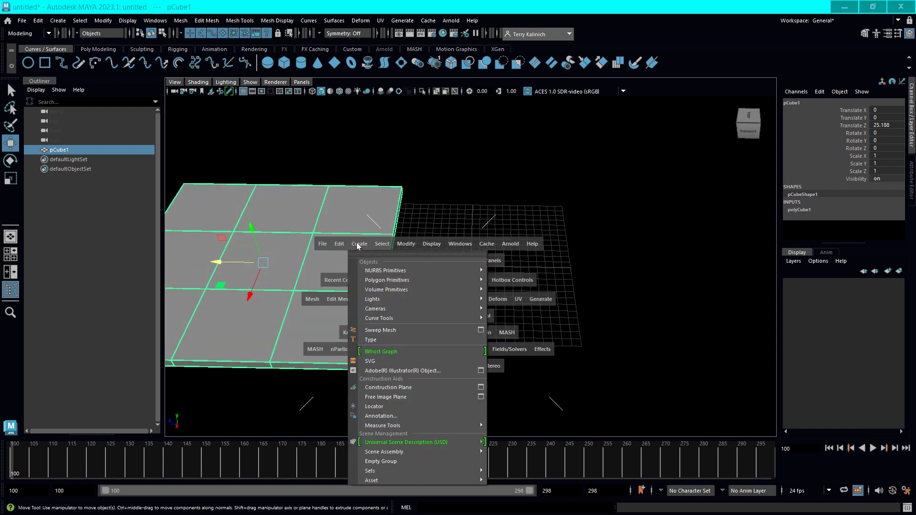
pyautogui.click(442, 407)
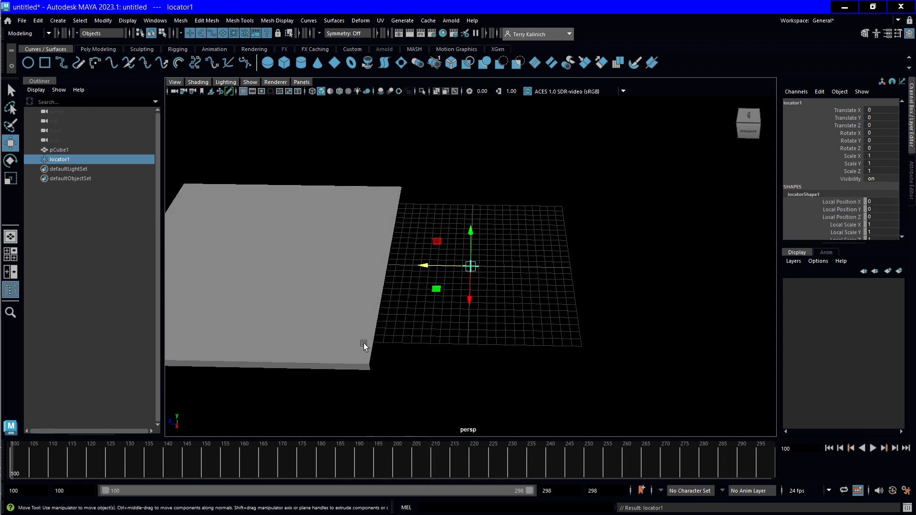
pyautogui.click(461, 355)
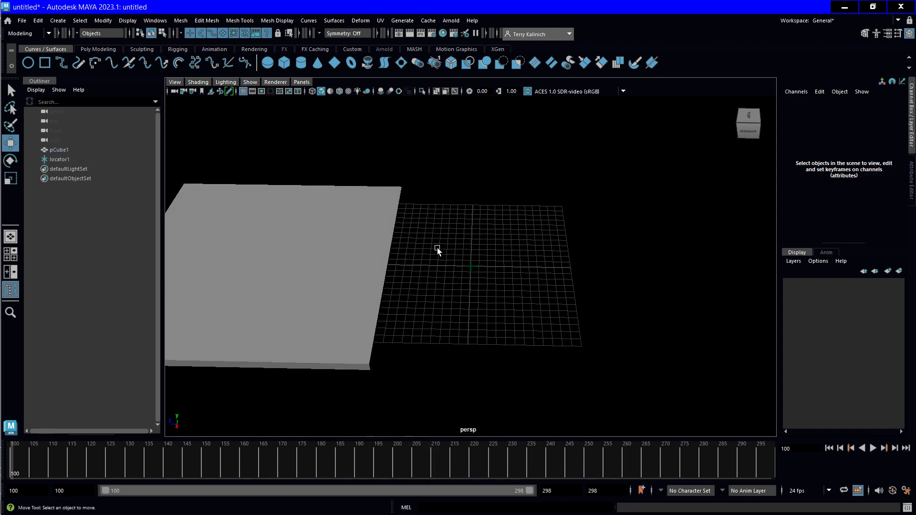
pyautogui.hotkey('alt', 'b')
pyautogui.hotkey('alt', 'b')
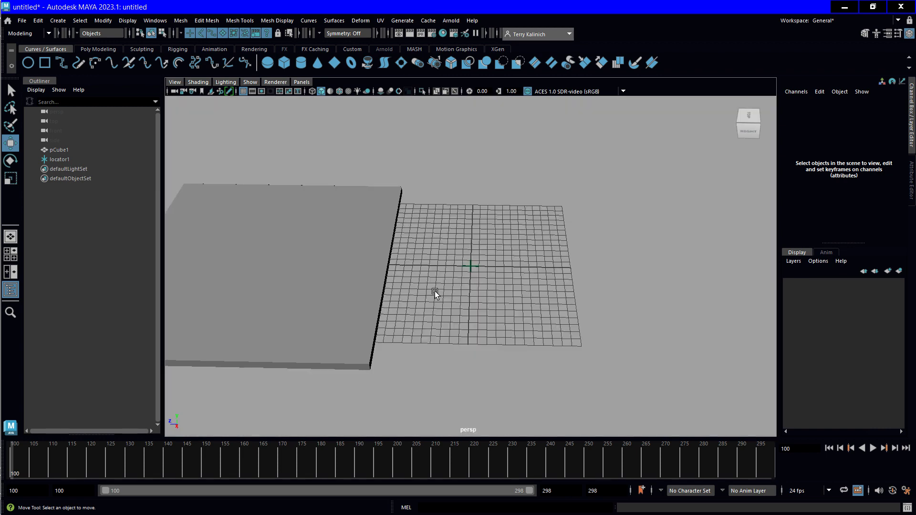
# - Move the cube closer to the locator along the Z axis, to a Translate Z of about 19.79
pyautogui.keyDown('alt'); pyautogui.moveTo(442, 297); pyautogui.dragTo(385, 243); pyautogui.keyUp('alt')
pyautogui.click(407, 213)
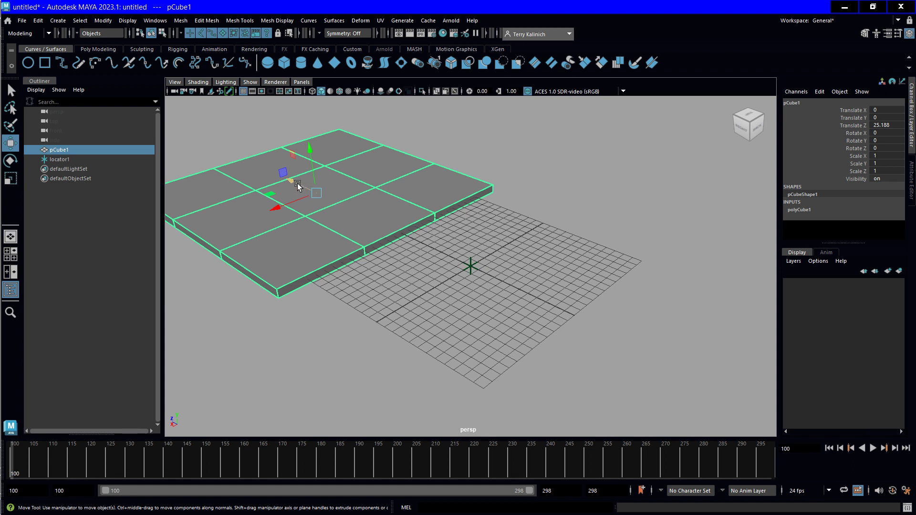
pyautogui.moveTo(293, 180); pyautogui.dragTo(320, 206)
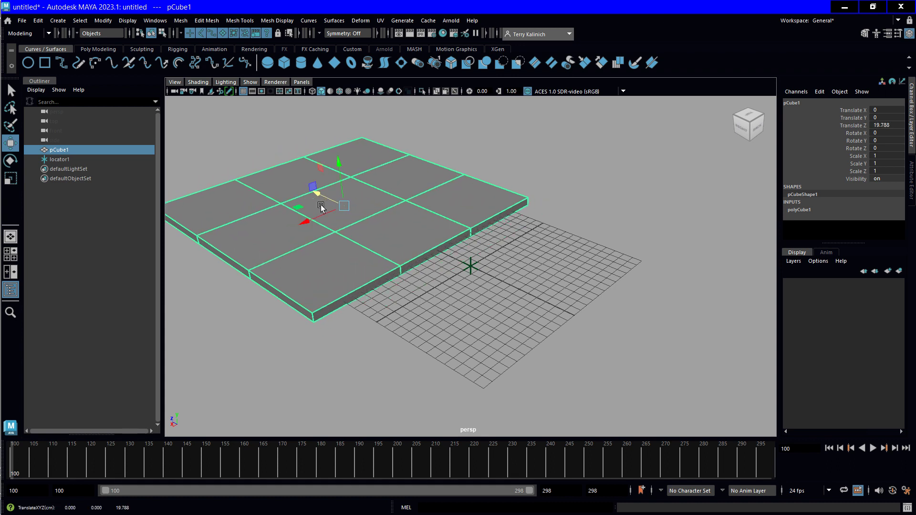
pyautogui.click(471, 265)
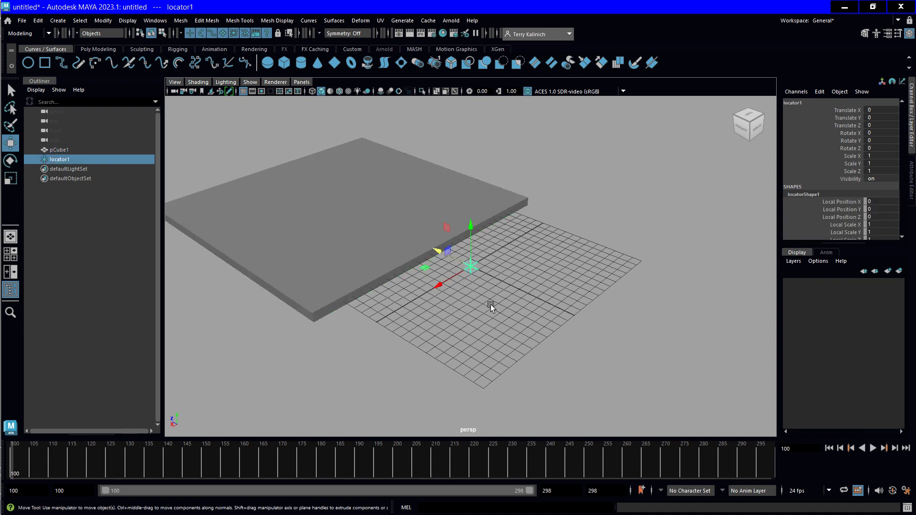
pyautogui.click(468, 366)
# - Select the locator first and add the cube to the selection, and switch to the Animation menu set
pyautogui.keyDown('alt'); pyautogui.moveTo(354, 251); pyautogui.dragTo(428, 263); pyautogui.keyUp('alt')
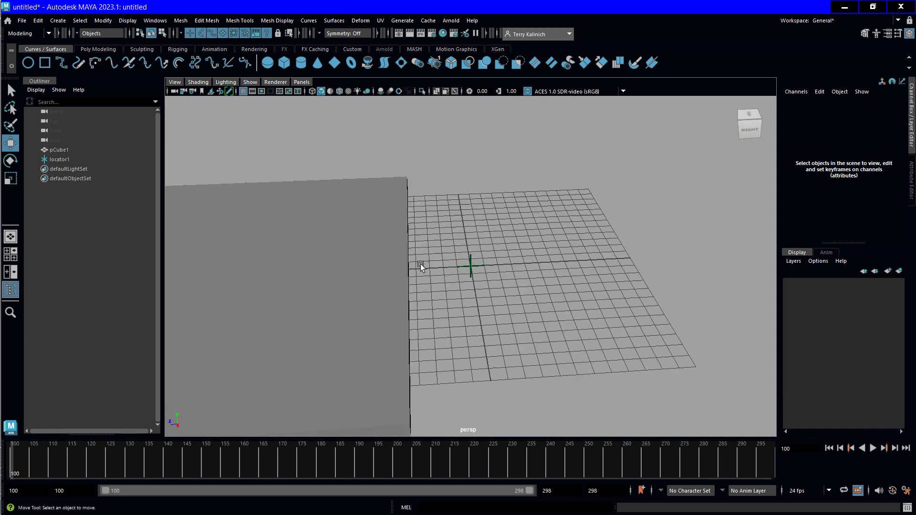
pyautogui.keyDown('alt'); pyautogui.moveTo(428, 263); pyautogui.dragTo(459, 263, button='right'); pyautogui.keyUp('alt')
pyautogui.keyDown('alt'); pyautogui.moveTo(460, 262); pyautogui.dragTo(437, 253); pyautogui.keyUp('alt')
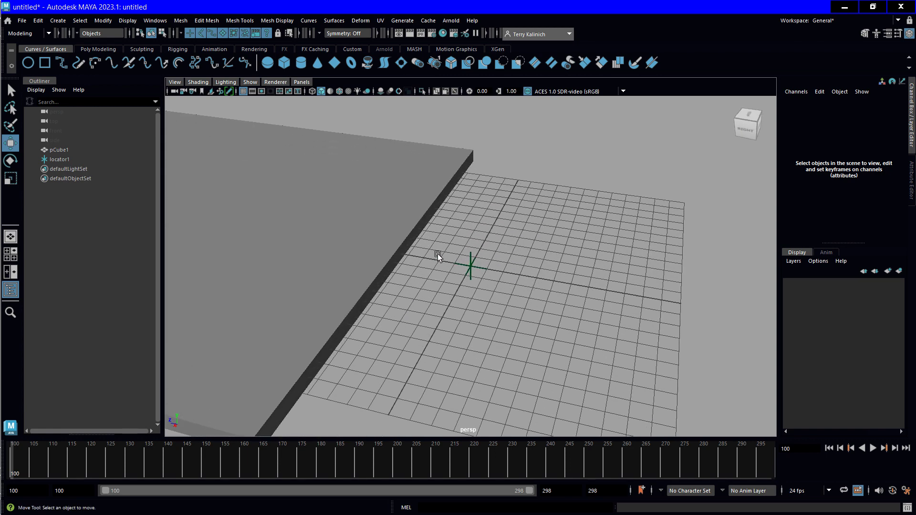
pyautogui.click(477, 277)
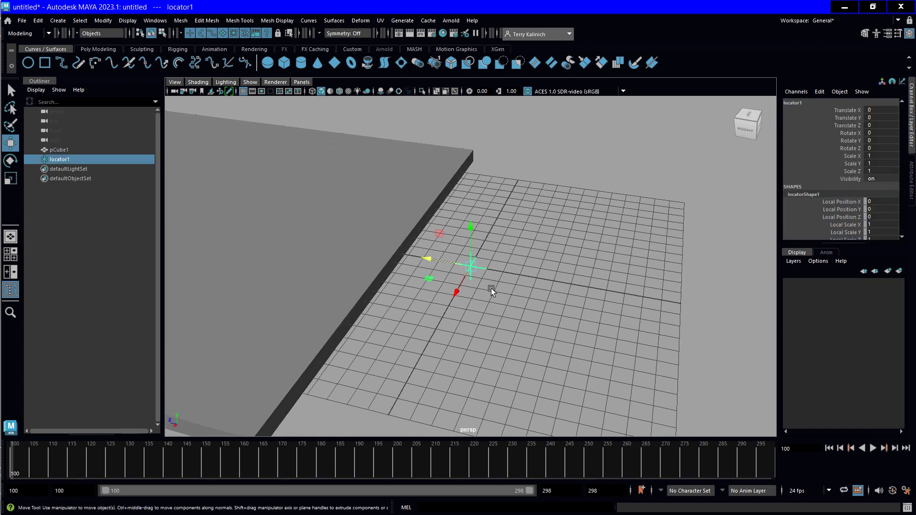
pyautogui.keyDown('shift'); pyautogui.click(405, 213); pyautogui.keyUp('shift')
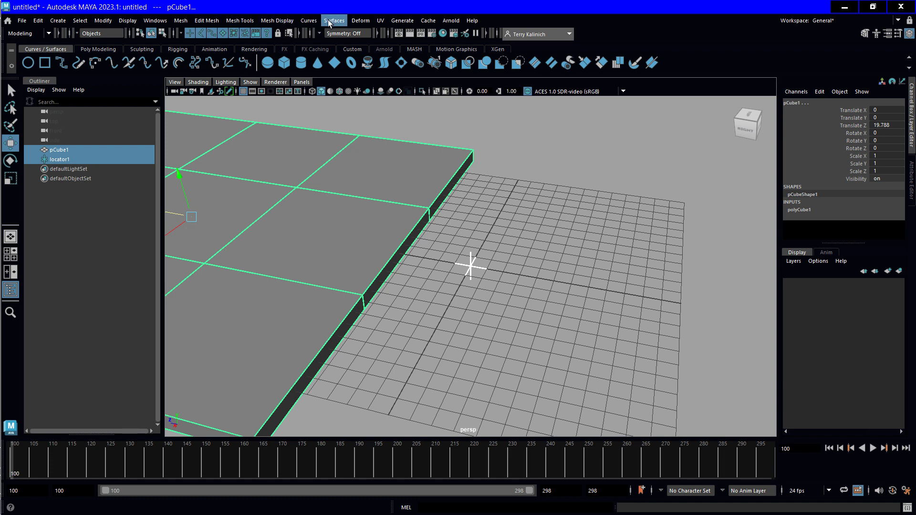
pyautogui.click(47, 33)
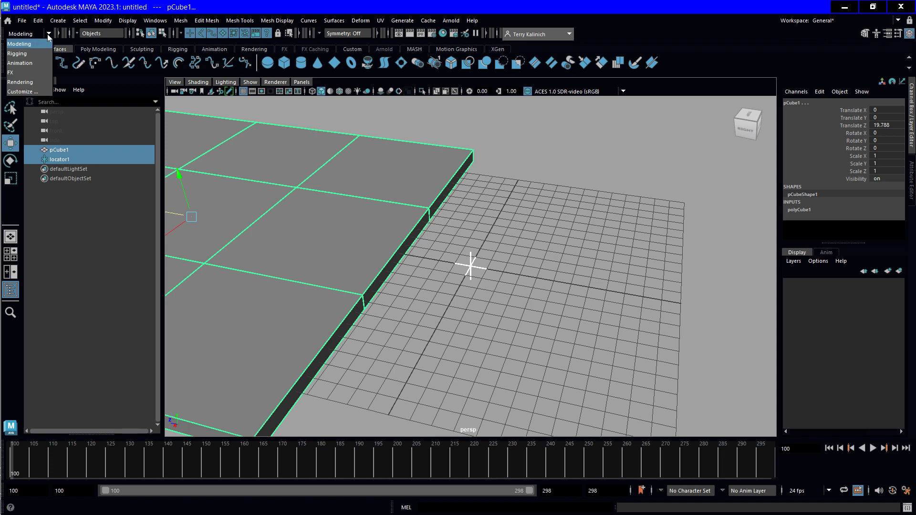
pyautogui.click(35, 61)
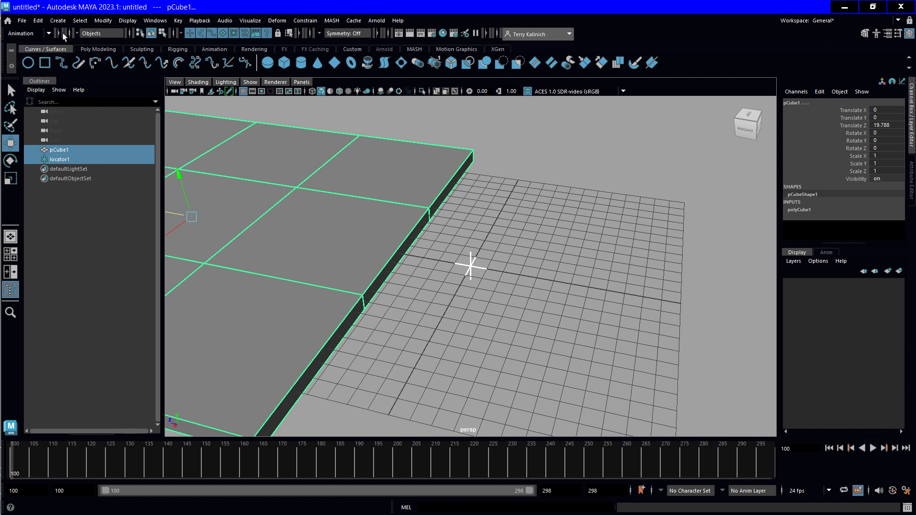
# - Parent-constrain the cube to the locator with Maintain offset on, all translate and rotate axes, and weight 1
pyautogui.click(306, 22)
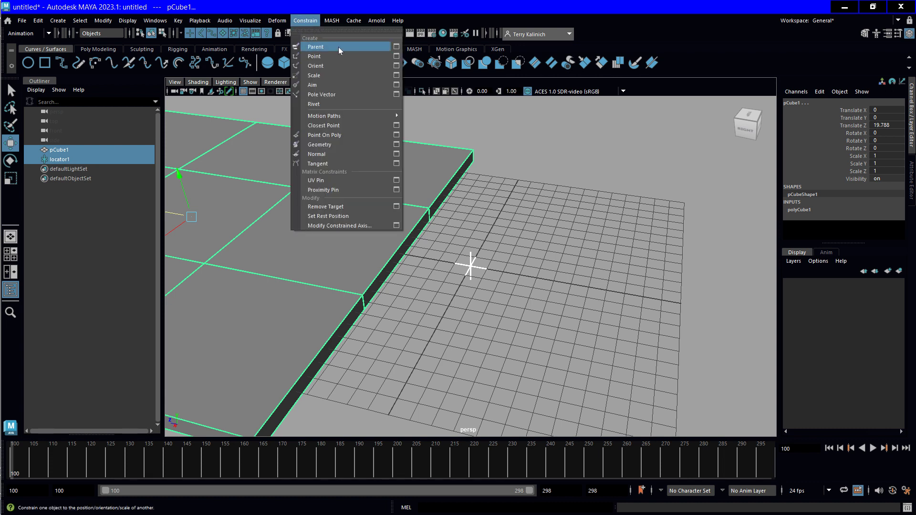
pyautogui.click(396, 47)
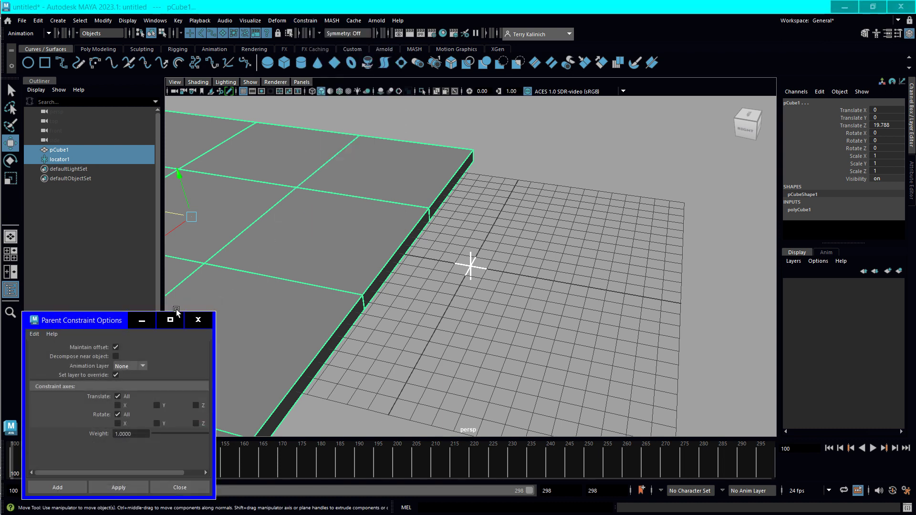
pyautogui.moveTo(109, 322); pyautogui.dragTo(256, 152)
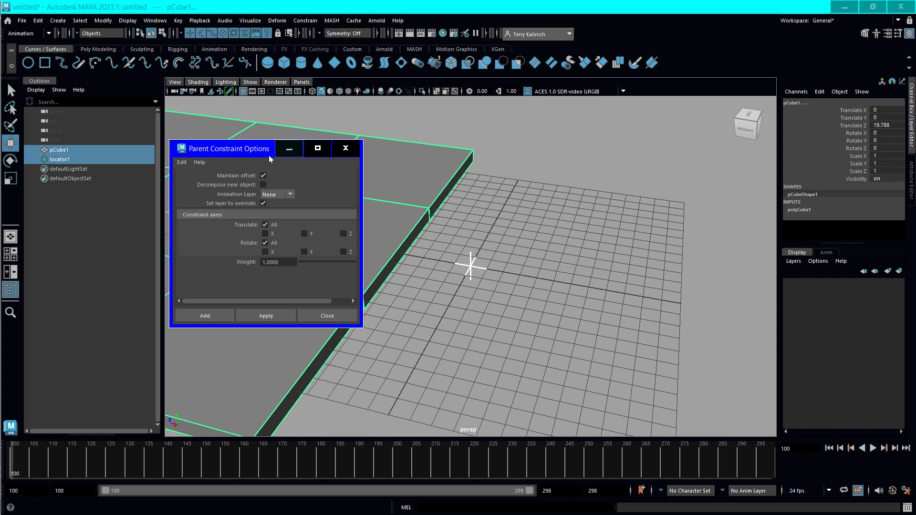
pyautogui.moveTo(239, 154); pyautogui.dragTo(117, 221)
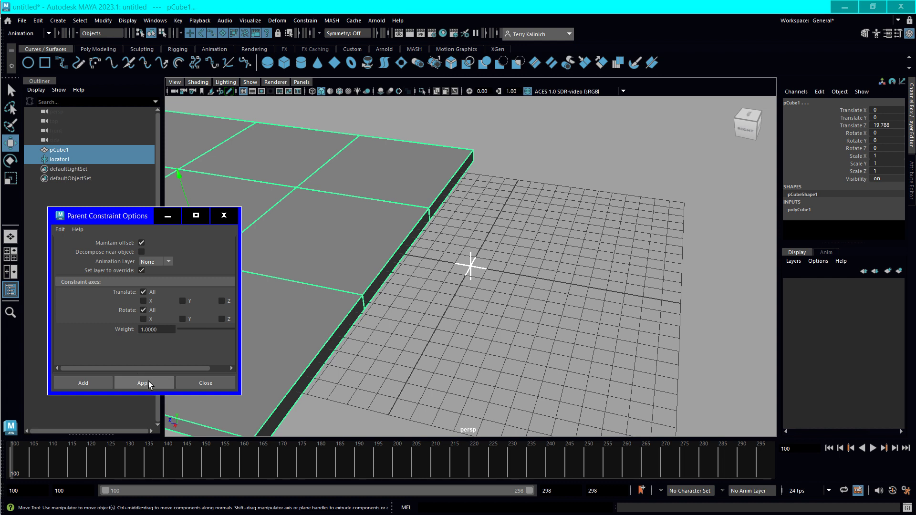
pyautogui.click(84, 382)
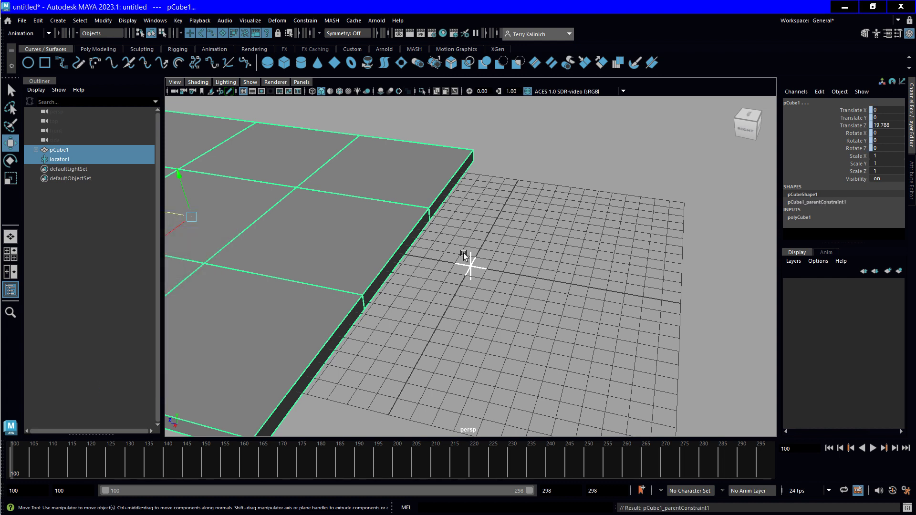
pyautogui.click(430, 304)
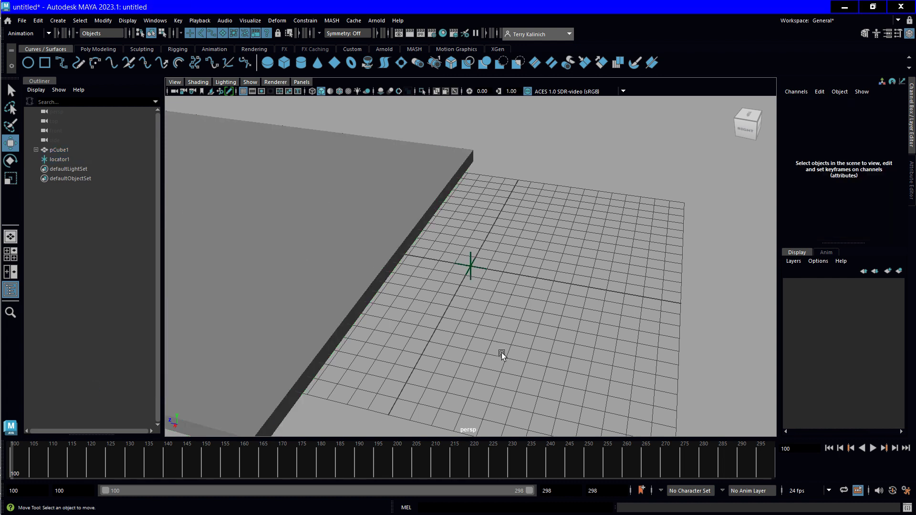
# - Examine the cube's parent constraint attributes, including the Locator 1W0 weight, and compare its channels with the locator's
pyautogui.click(400, 172)
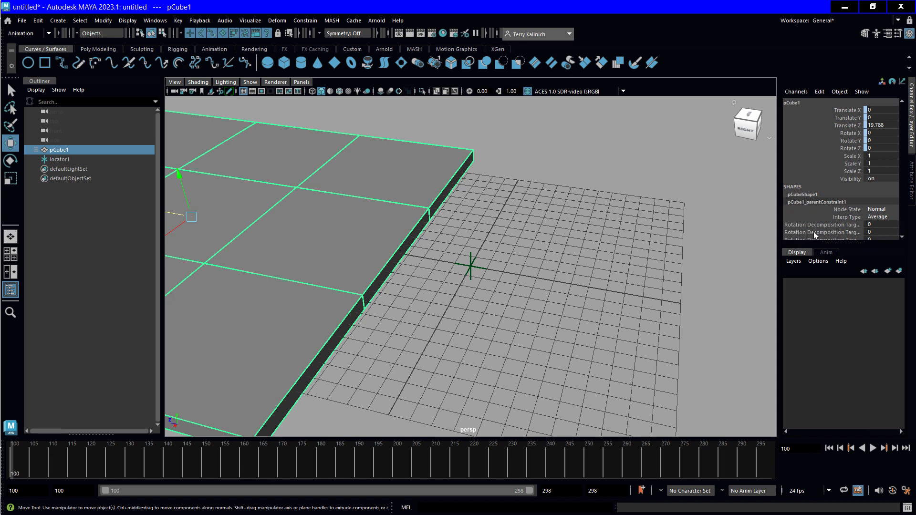
pyautogui.scroll(-1, 822, 215)
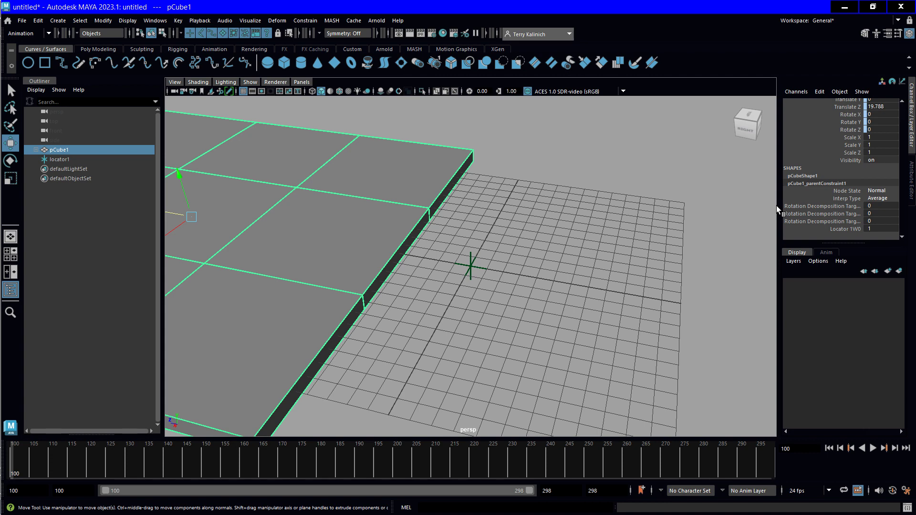
pyautogui.moveTo(779, 207); pyautogui.dragTo(748, 209)
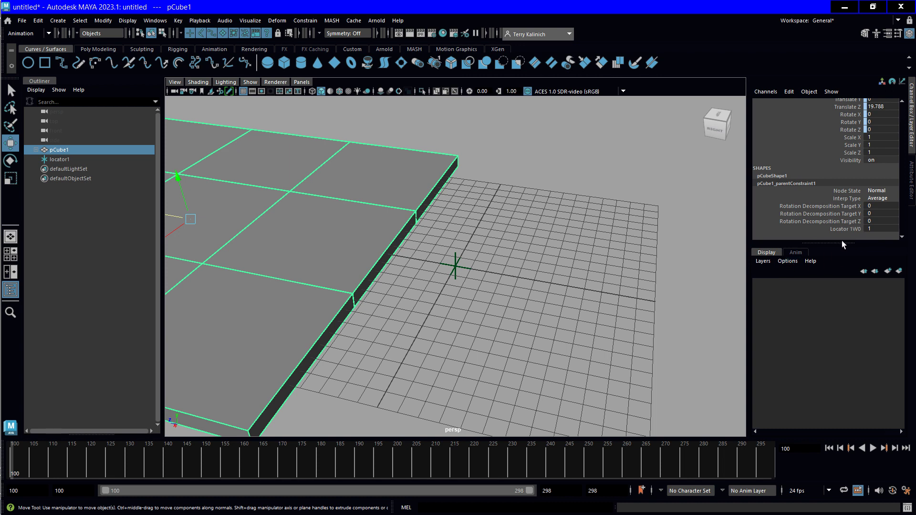
pyautogui.doubleClick(870, 229)
pyautogui.click(463, 275)
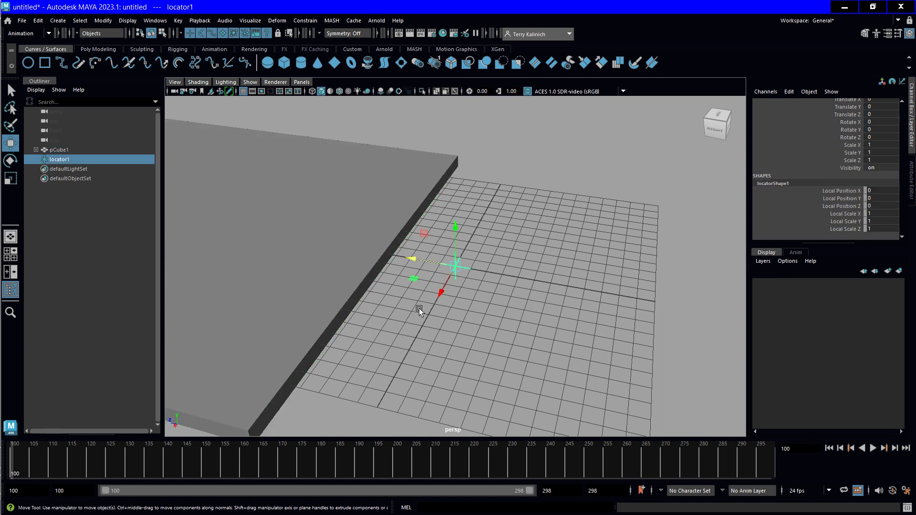
pyautogui.click(419, 196)
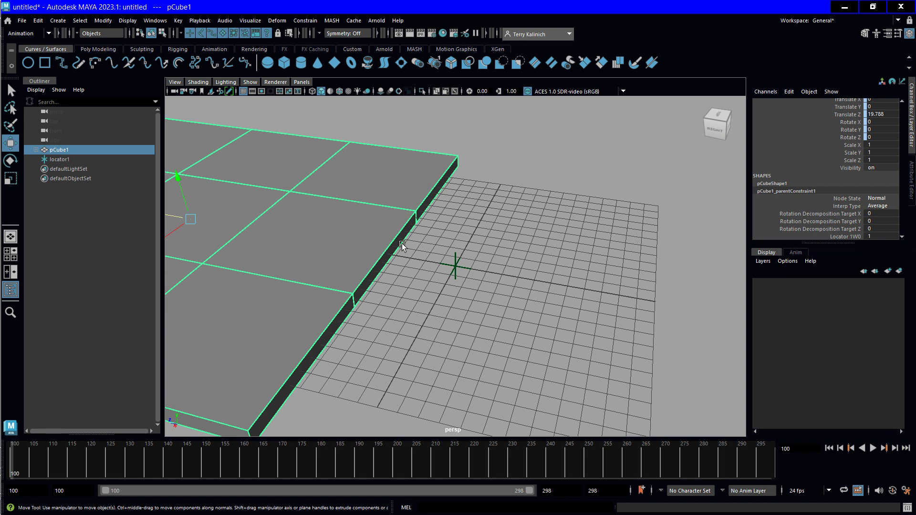
pyautogui.click(456, 271)
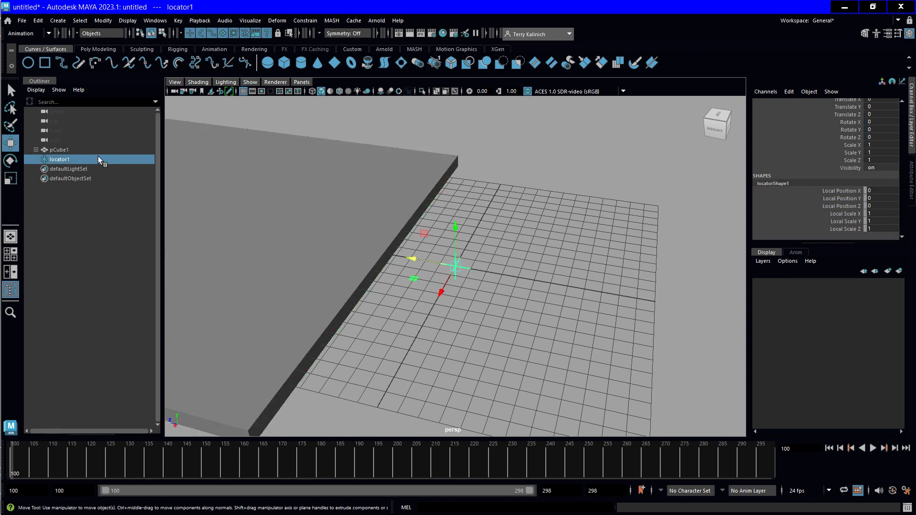
pyautogui.click(389, 210)
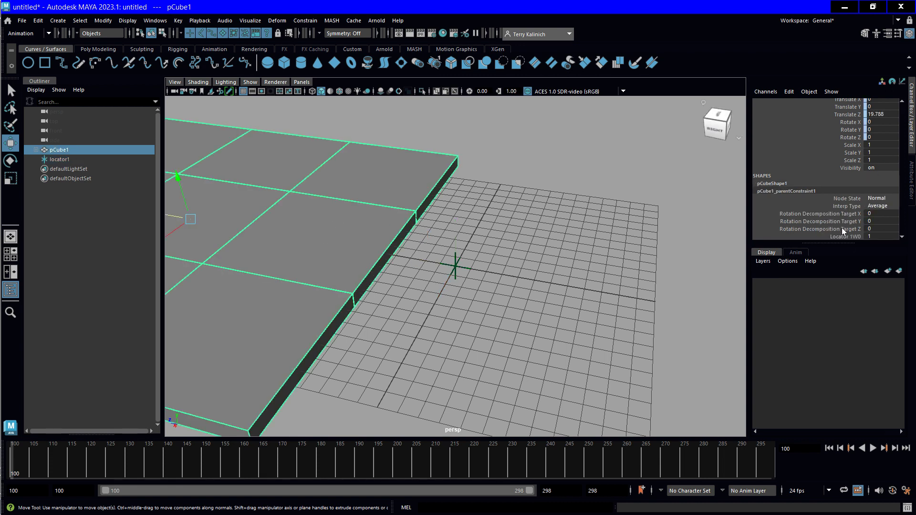
# - Try rotating the locator about Y to roughly -111 degrees to test the constraint, and undo the rotation
pyautogui.moveTo(445, 245); pyautogui.dragTo(464, 232)
pyautogui.press('e')
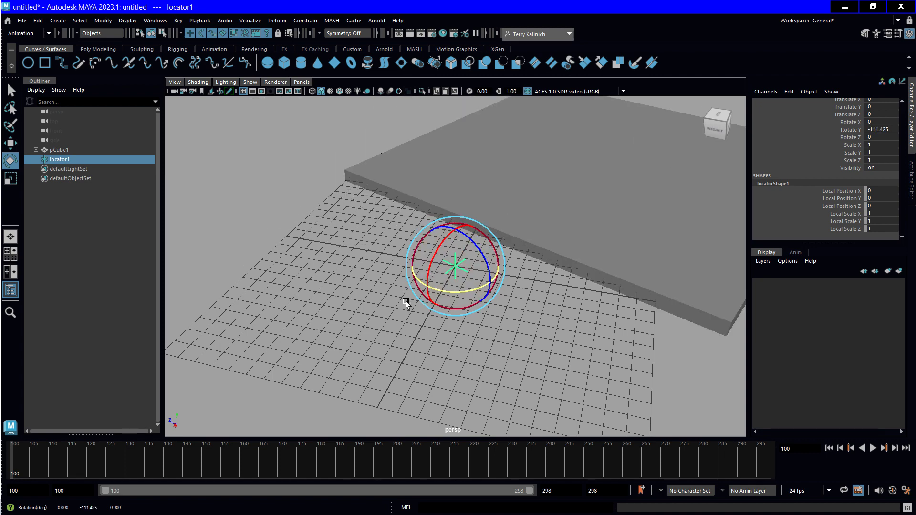
pyautogui.hotkey('ctrl', 'z')
pyautogui.press('w')
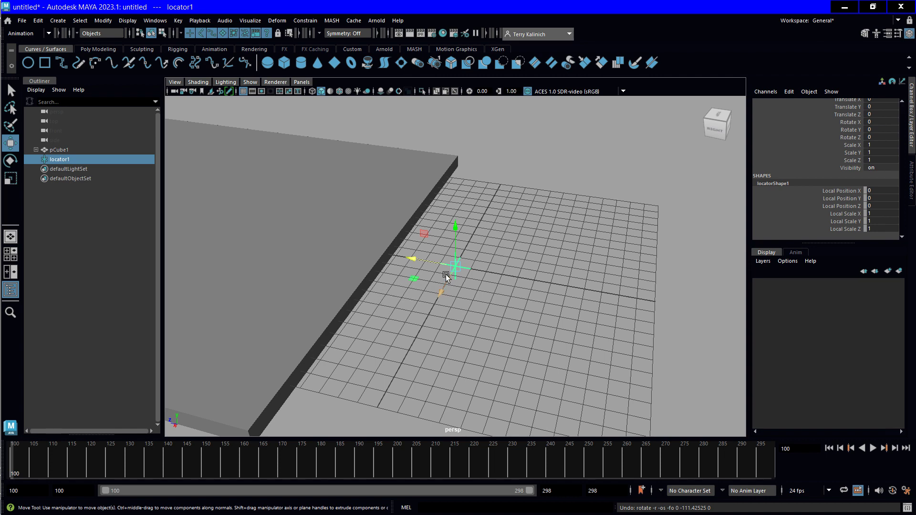
# - Move the locator off the origin to about X -2.3, Y 2.1, Z -2.6 to test the constrained cube
pyautogui.moveTo(446, 275); pyautogui.dragTo(515, 232)
pyautogui.keyDown('alt'); pyautogui.moveTo(515, 231); pyautogui.dragTo(395, 239, button='right'); pyautogui.keyUp('alt')
pyautogui.keyDown('alt'); pyautogui.moveTo(441, 298); pyautogui.dragTo(456, 262); pyautogui.keyUp('alt')
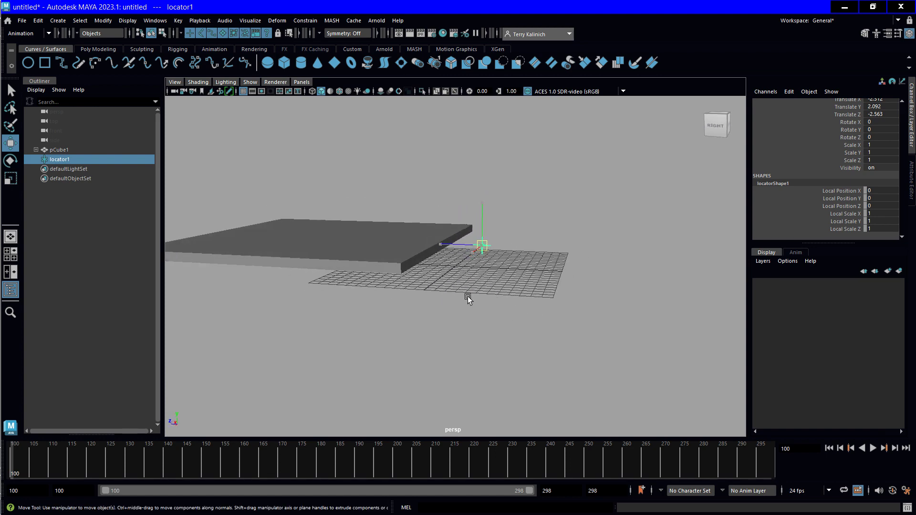
# - Try moving the locator farther to about X -5.2, Y 8.4, Z -8.9 and rotating it to about X 9, Y -3, Z -5 degrees
pyautogui.moveTo(450, 307); pyautogui.dragTo(525, 245, button='middle')
pyautogui.press('e')
pyautogui.moveTo(568, 220); pyautogui.dragTo(553, 184)
pyautogui.keyDown('alt'); pyautogui.moveTo(448, 227); pyautogui.dragTo(402, 261, button='middle'); pyautogui.keyUp('alt')
pyautogui.keyDown('alt'); pyautogui.moveTo(402, 262); pyautogui.dragTo(467, 265, button='right'); pyautogui.keyUp('alt')
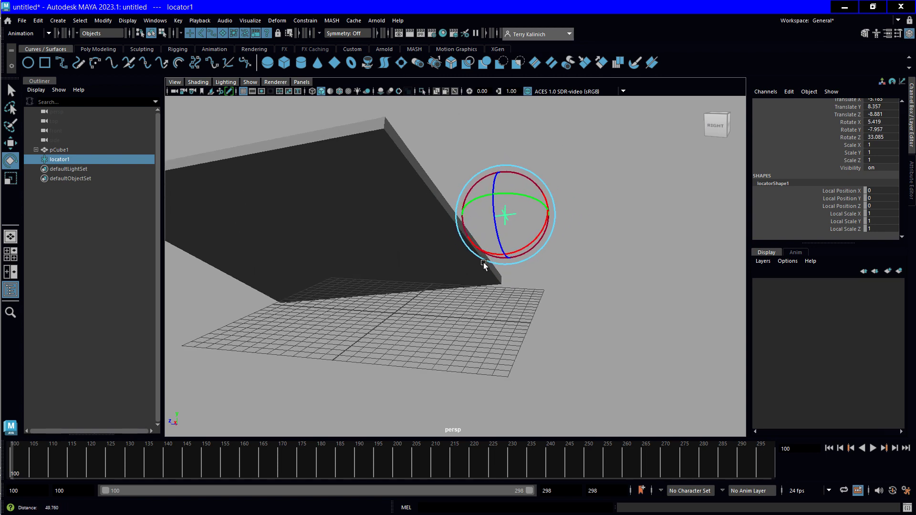
pyautogui.keyDown('alt'); pyautogui.moveTo(466, 265); pyautogui.dragTo(448, 268); pyautogui.keyUp('alt')
pyautogui.moveTo(497, 187); pyautogui.dragTo(491, 218)
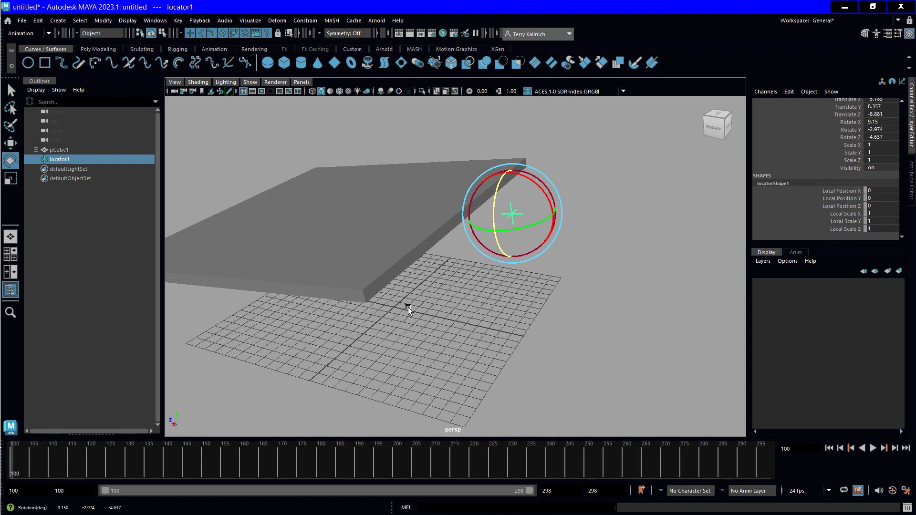
pyautogui.keyDown('alt'); pyautogui.moveTo(342, 357); pyautogui.dragTo(376, 339); pyautogui.keyUp('alt')
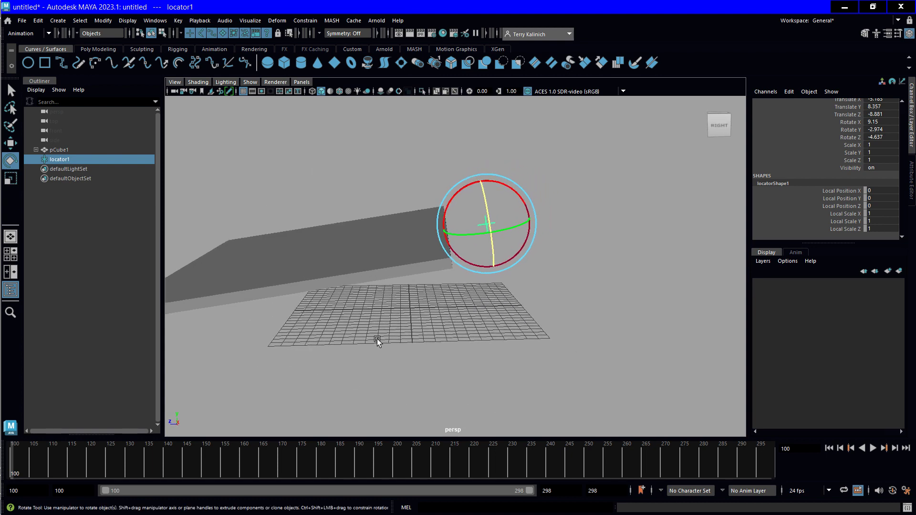
# - Undo the locator's rotations and its last move, and deselect it
pyautogui.hotkey('ctrl', 'z')
pyautogui.hotkey('ctrl', 'z')
pyautogui.hotkey('ctrl', 'z')
pyautogui.hotkey('ctrl', 'z')
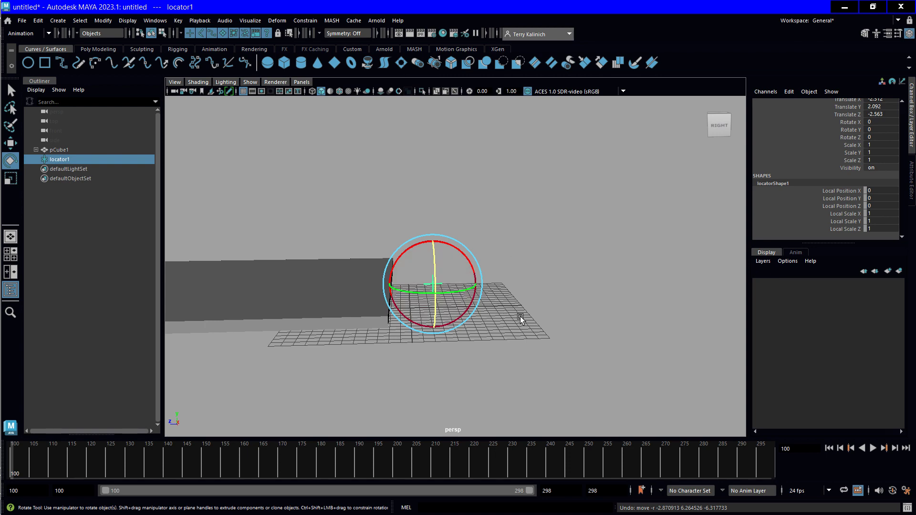
pyautogui.click(534, 318)
pyautogui.keyDown('alt'); pyautogui.moveTo(534, 319); pyautogui.dragTo(468, 307); pyautogui.keyUp('alt')
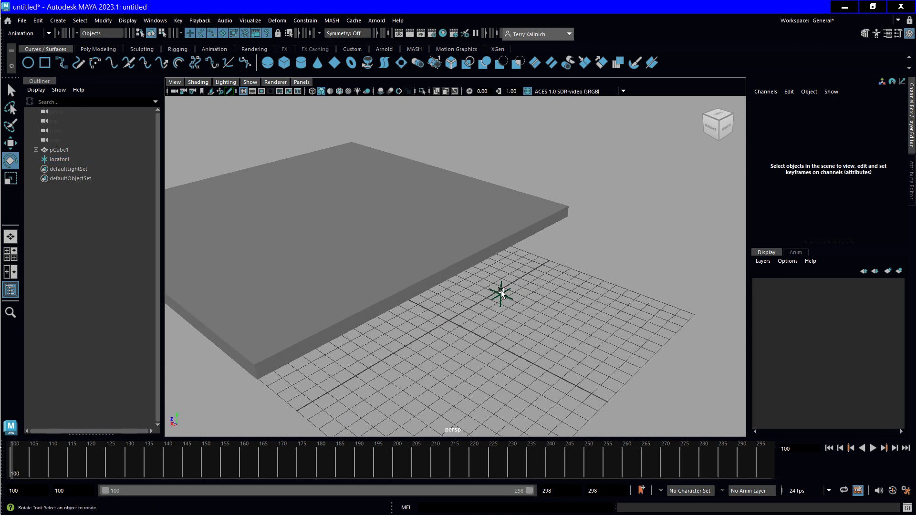